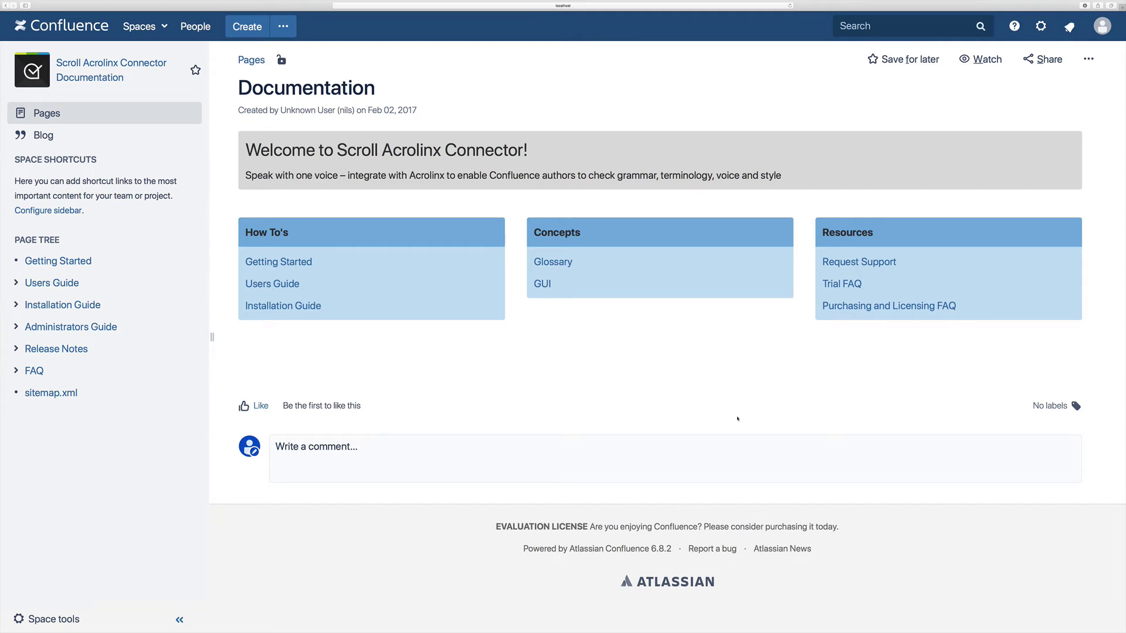
Step: Export the Documentation page and children to PDF using the bundled Documentation template
{"action": "left_click", "coordinate": [1087, 59]}
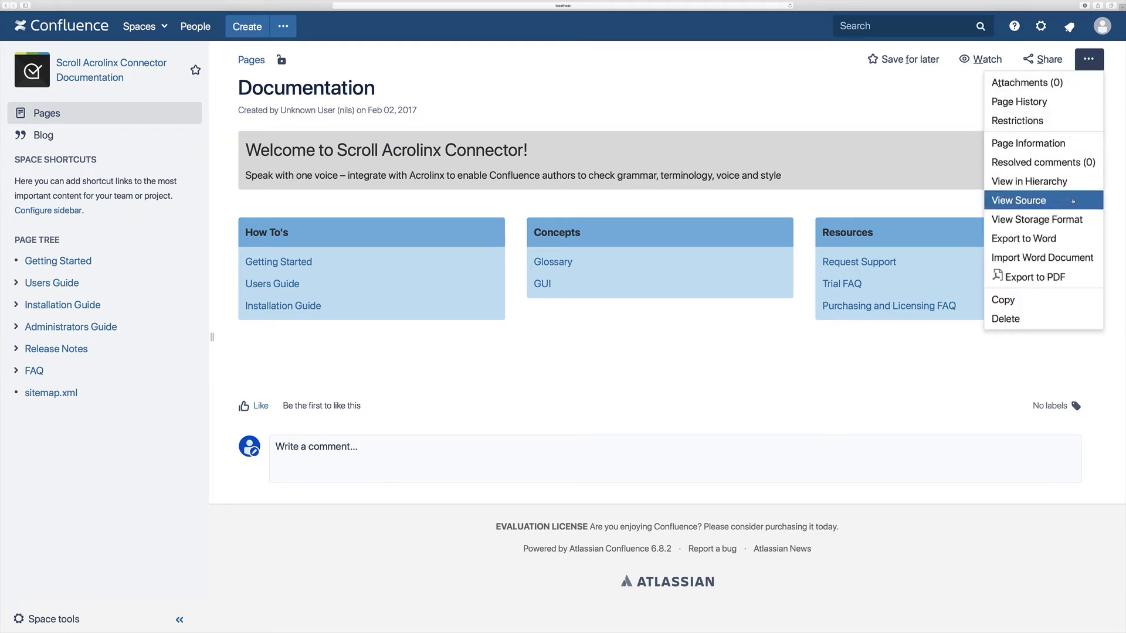
{"action": "left_click", "coordinate": [1073, 279]}
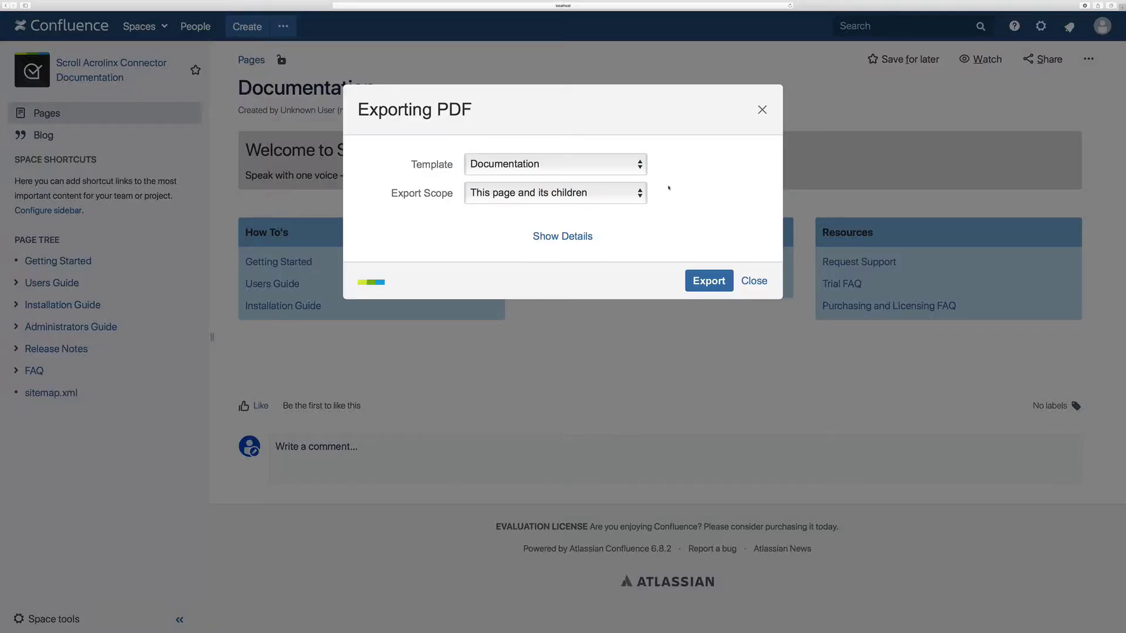
{"action": "left_click", "coordinate": [640, 171]}
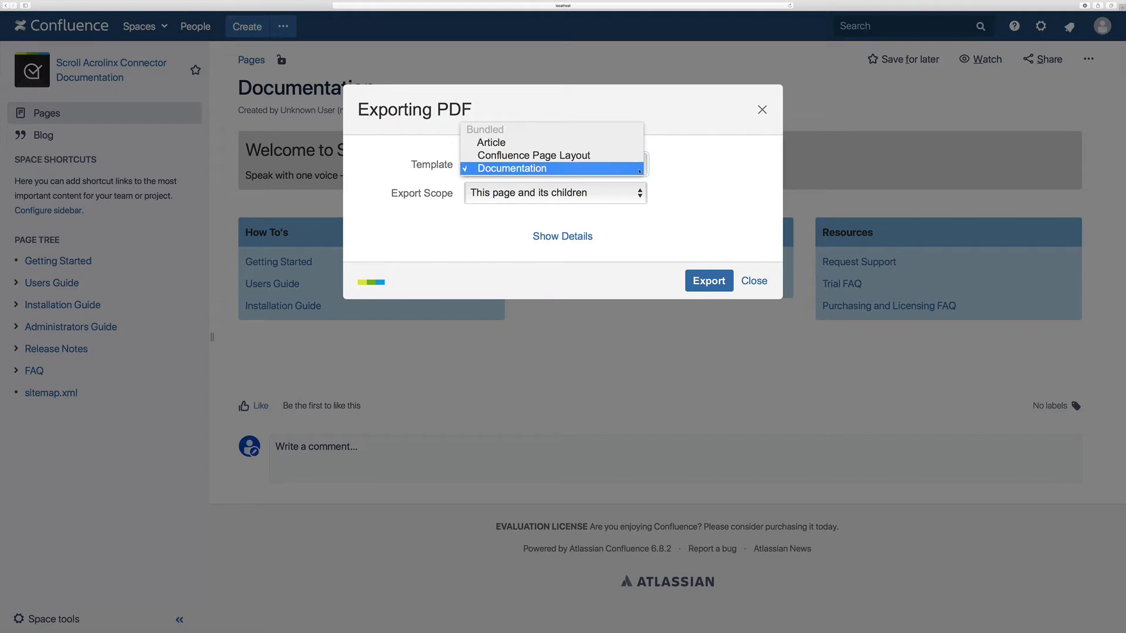
{"action": "left_click", "coordinate": [640, 170]}
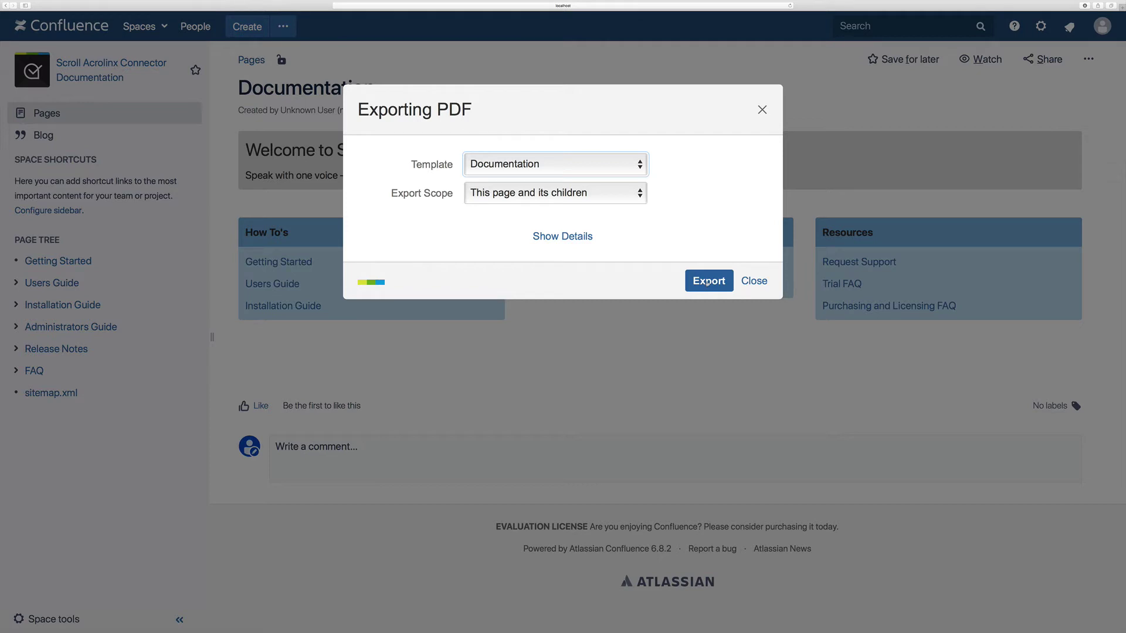
{"action": "left_click", "coordinate": [707, 284]}
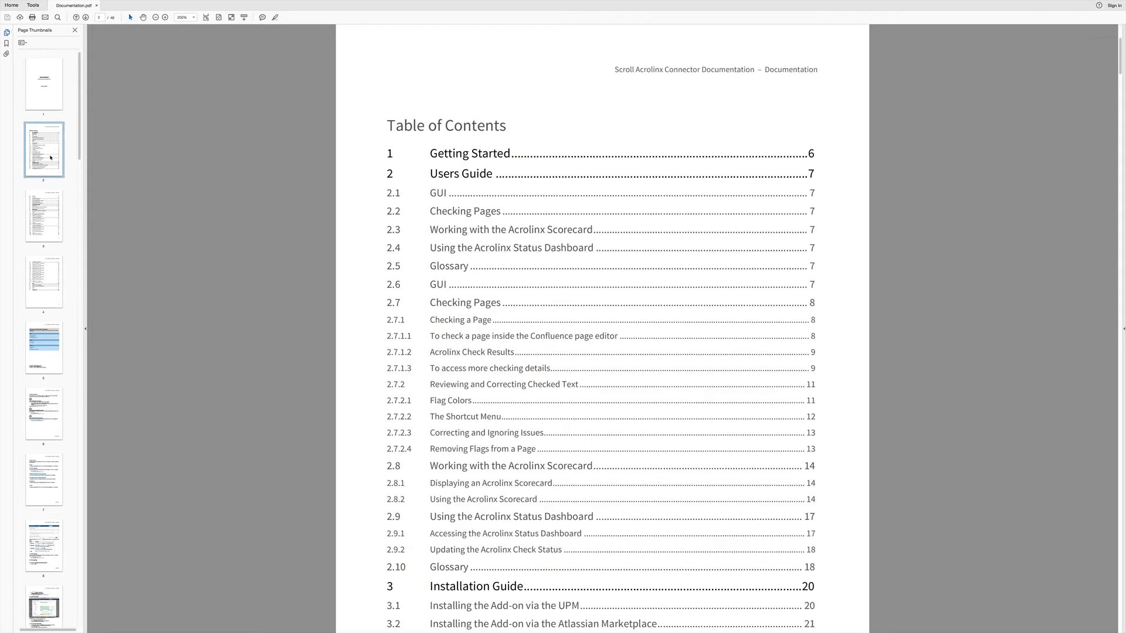
Step: Follow the Getting Started entry in the PDF's table of contents
{"action": "left_click", "coordinate": [459, 157]}
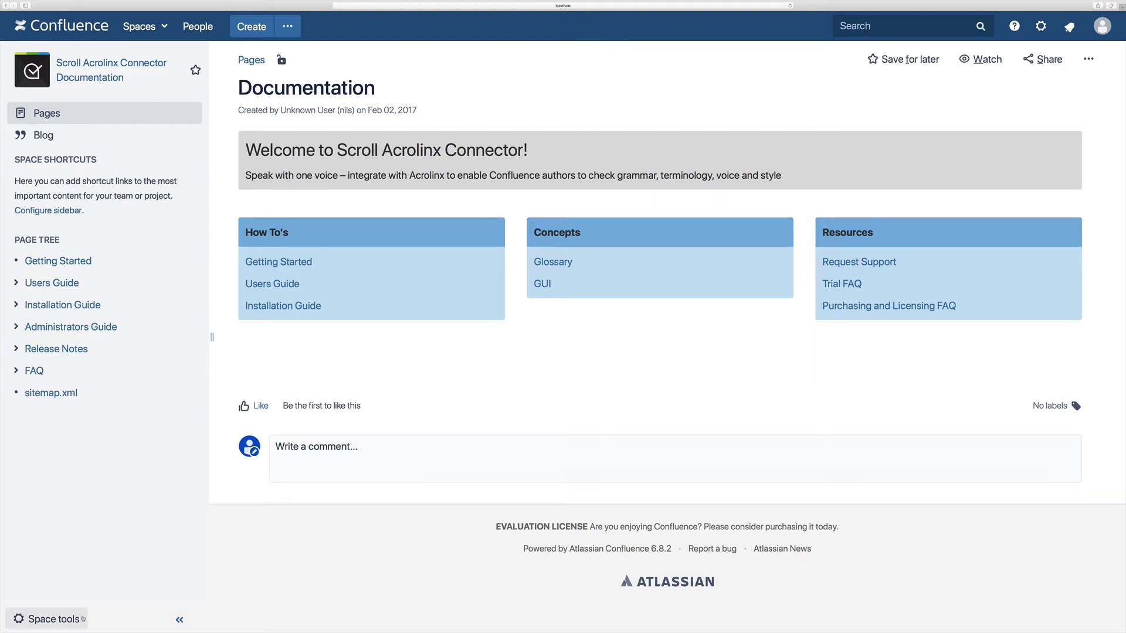
Step: Go to Space tools > Add-ons to reach the Scroll PDF Exporter template settings
{"action": "left_click", "coordinate": [53, 619]}
{"action": "left_click", "coordinate": [79, 555]}
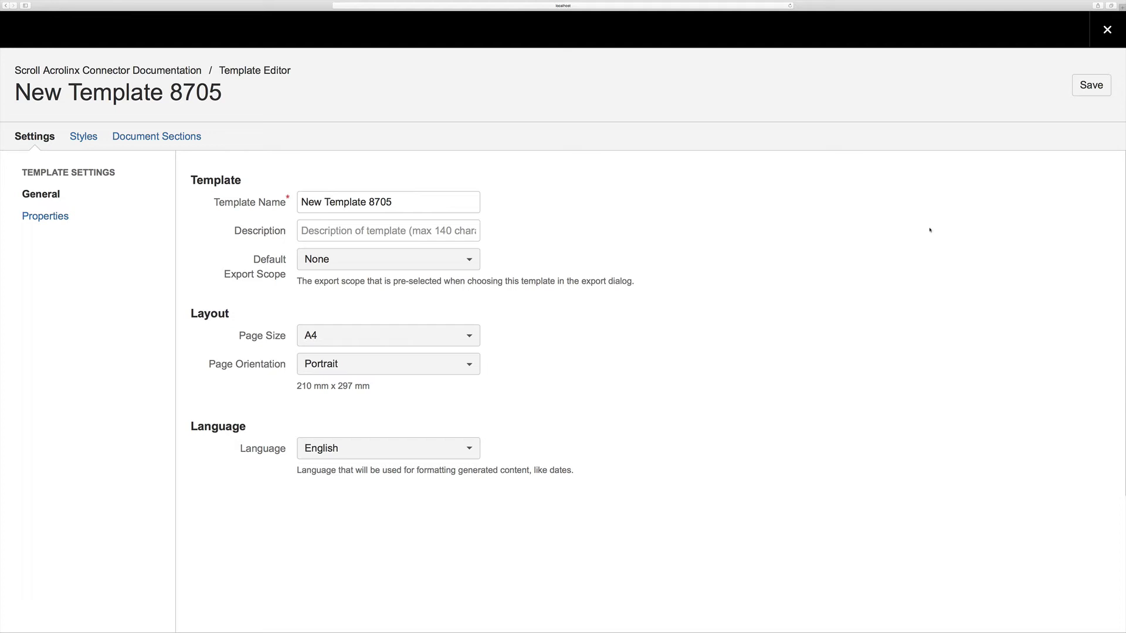
Step: Rename the template to 'My first template' and view its Properties settings
{"action": "triple_click", "coordinate": [409, 212]}
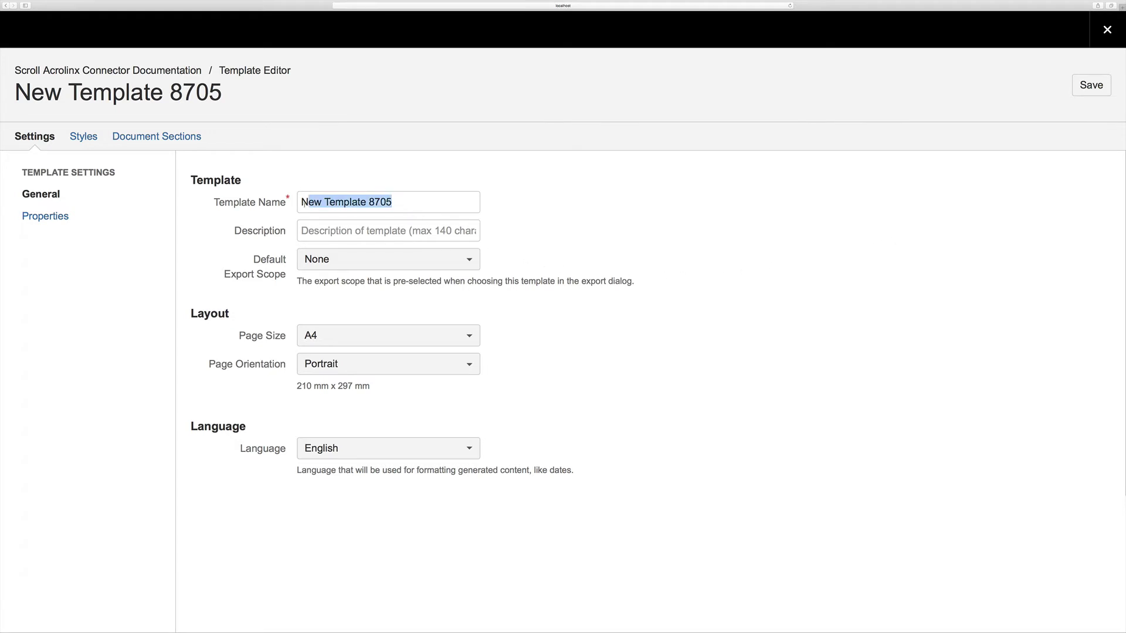
{"action": "type", "text": "My first template"}
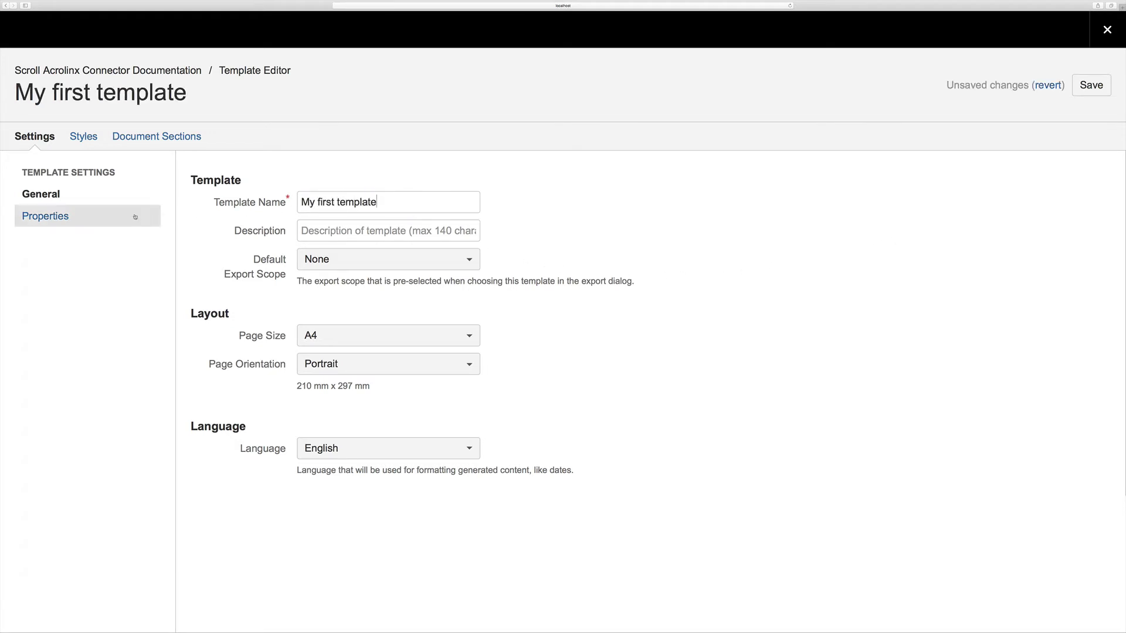
{"action": "left_click", "coordinate": [77, 218]}
{"action": "scroll", "coordinate": [194, 251], "scroll_direction": "down", "scroll_amount": 8}
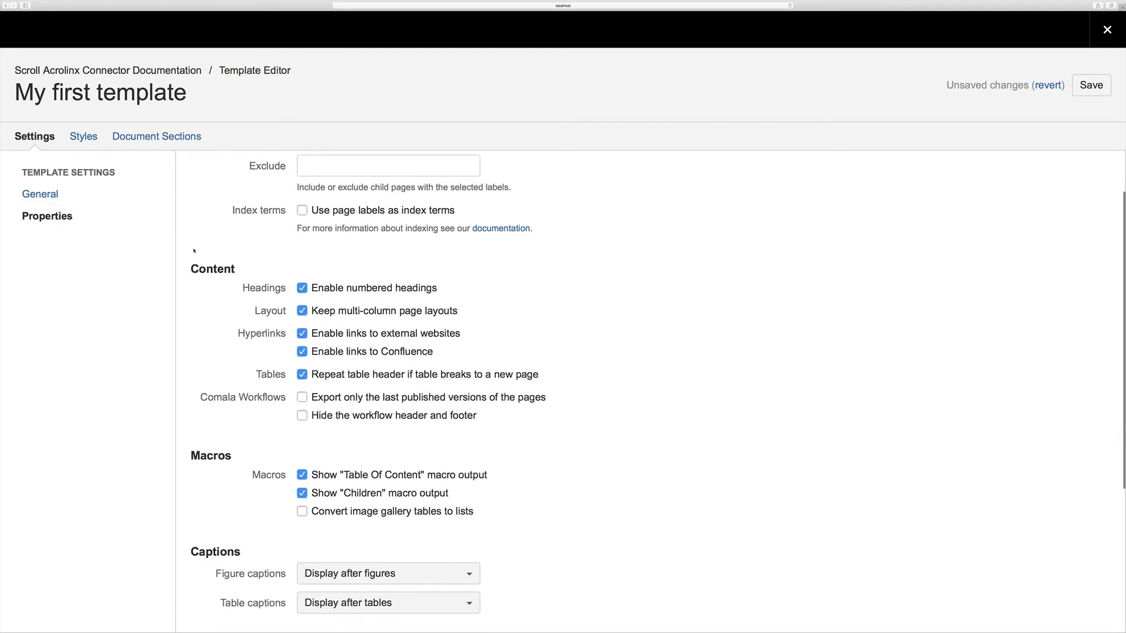
{"action": "scroll", "coordinate": [194, 251], "scroll_direction": "down", "scroll_amount": 2}
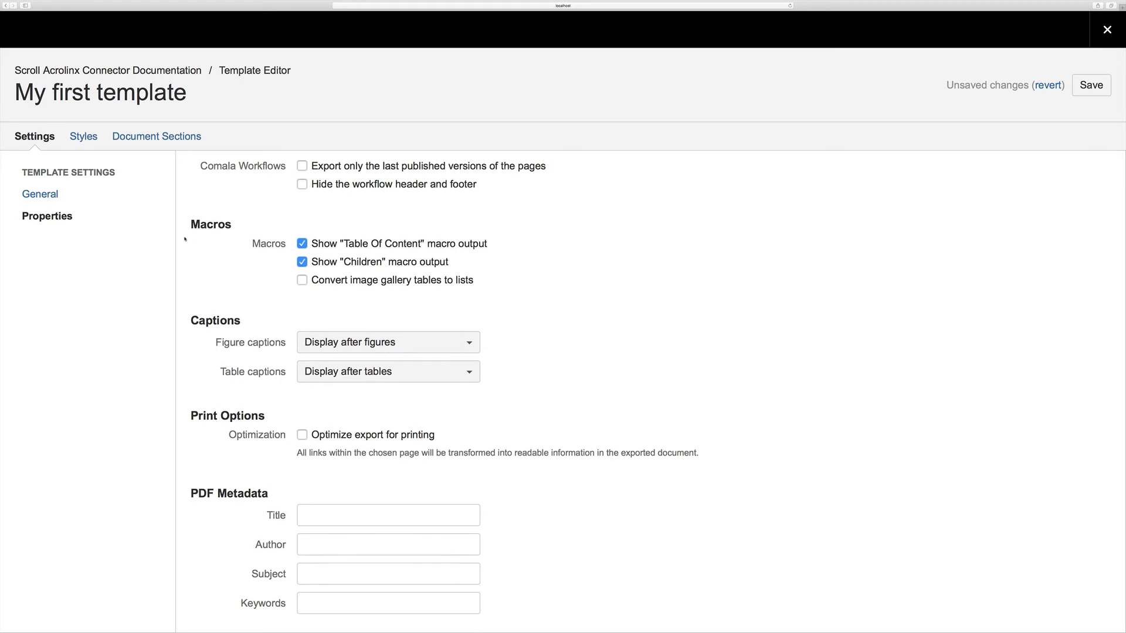
Step: Set the Heading 1 paragraph style colour to red (#f50404) in the Styles tab
{"action": "left_click", "coordinate": [94, 143]}
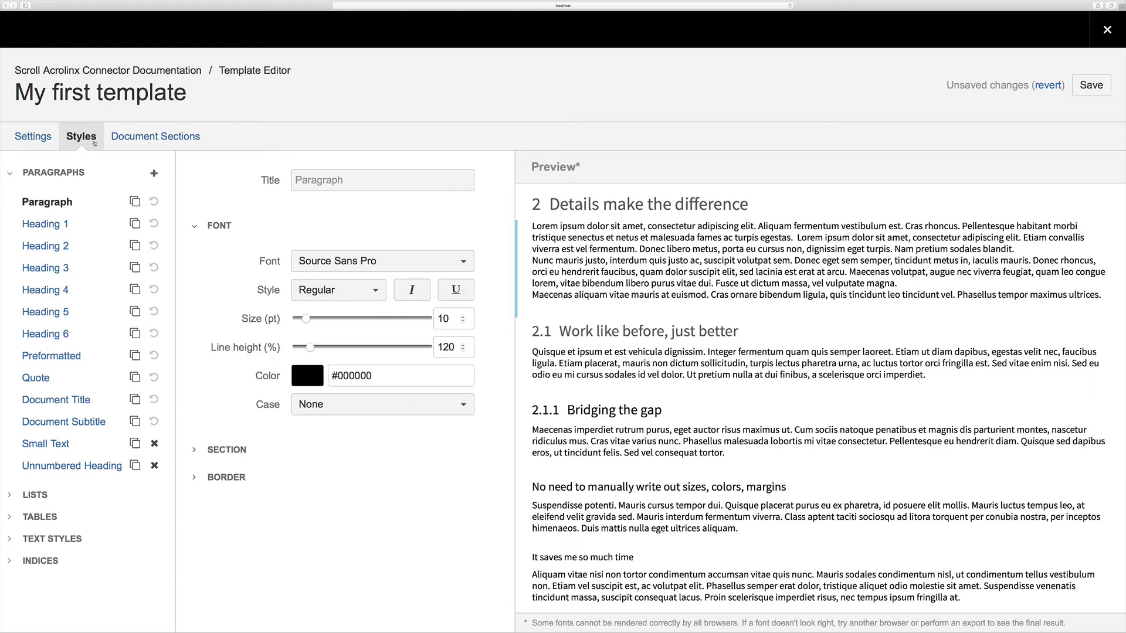
{"action": "left_click", "coordinate": [57, 226]}
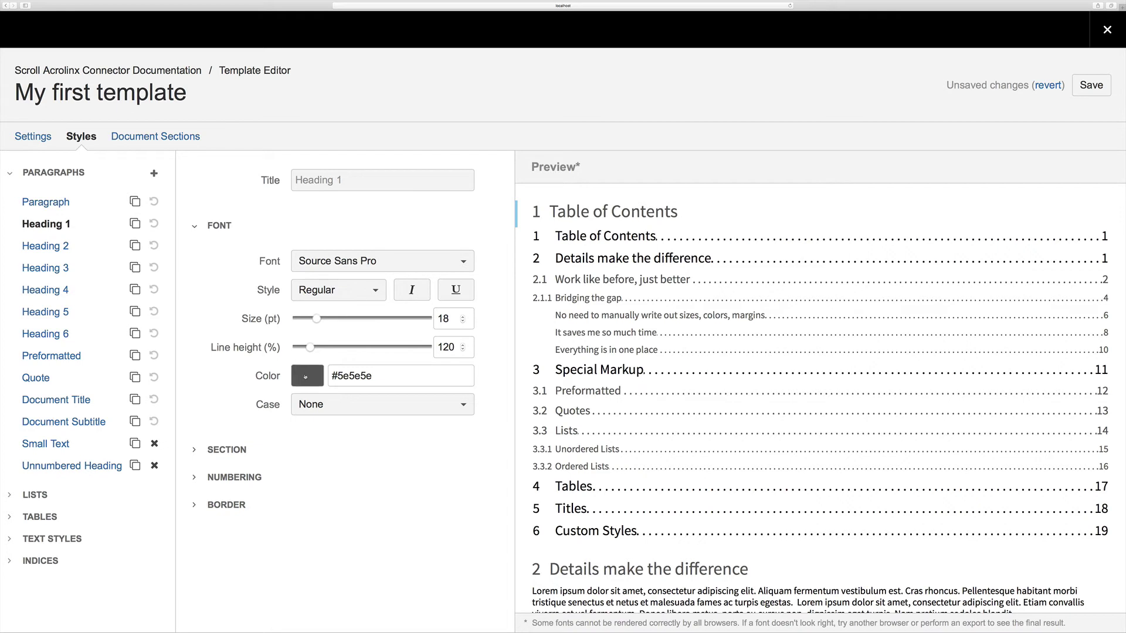
{"action": "left_click", "coordinate": [306, 376]}
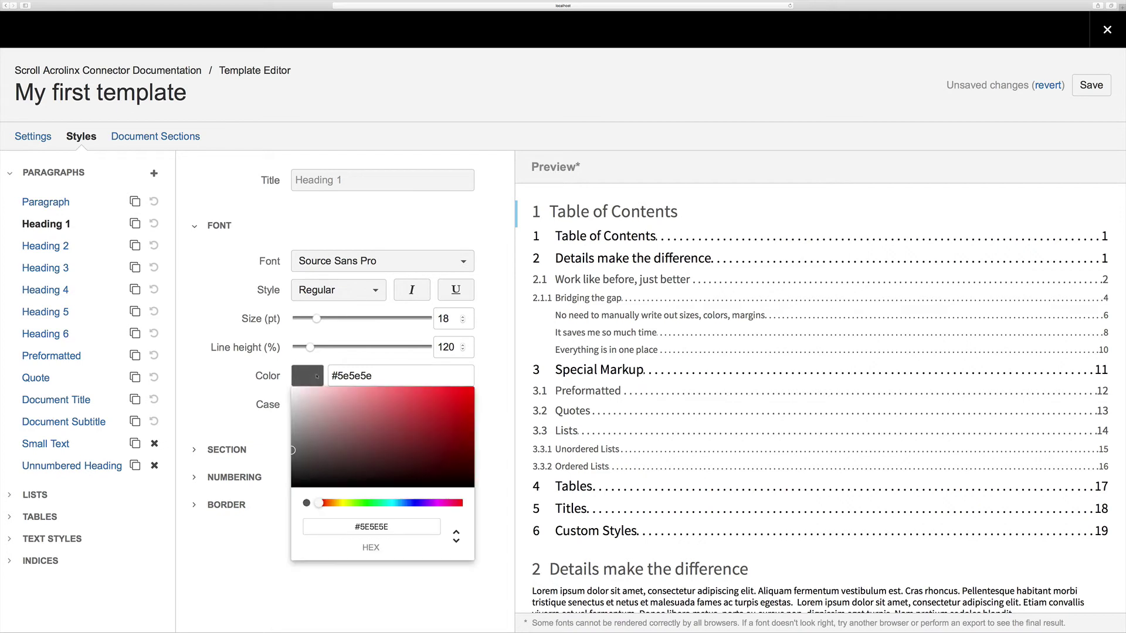
{"action": "left_click", "coordinate": [472, 391]}
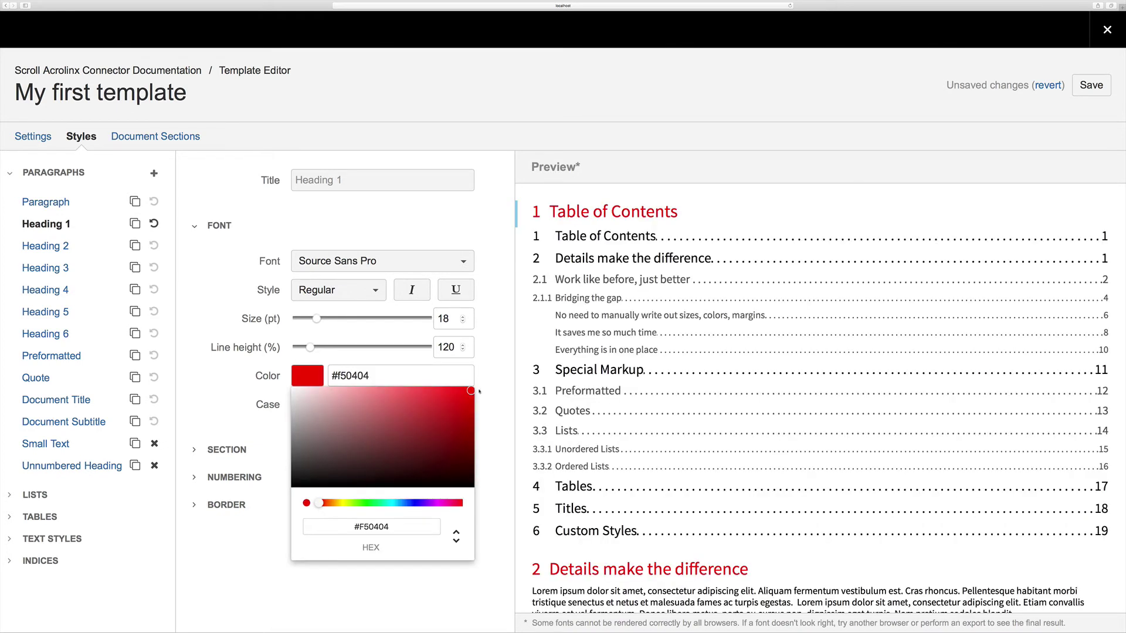
{"action": "left_click", "coordinate": [487, 389]}
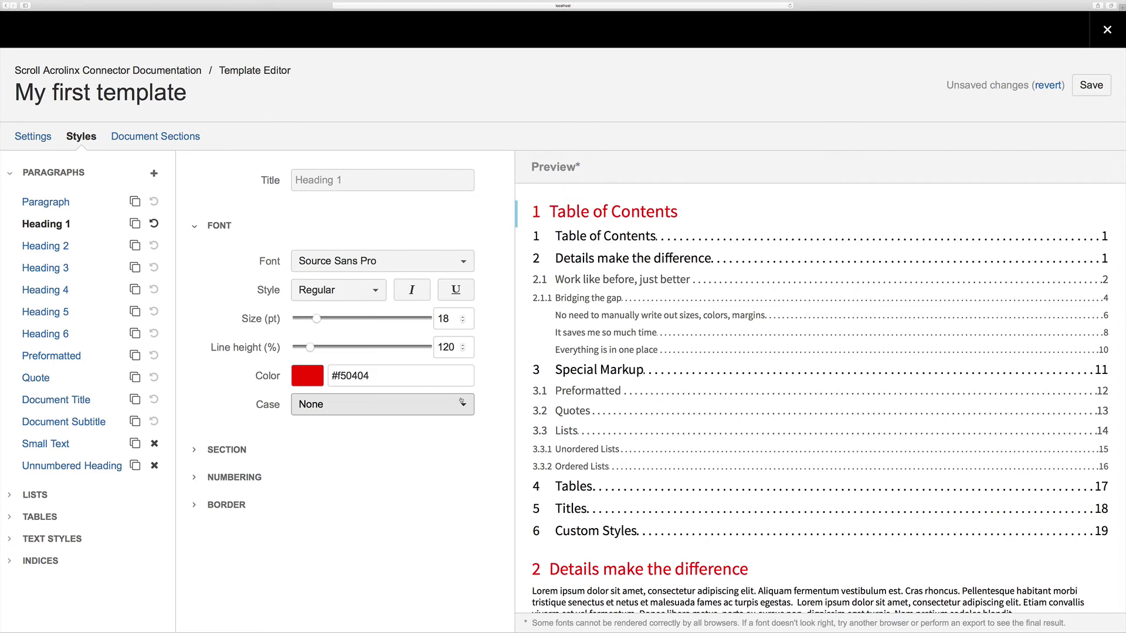
Step: Expand the list and table styles, then show Document Sections with the Title page layout
{"action": "left_click", "coordinate": [10, 495]}
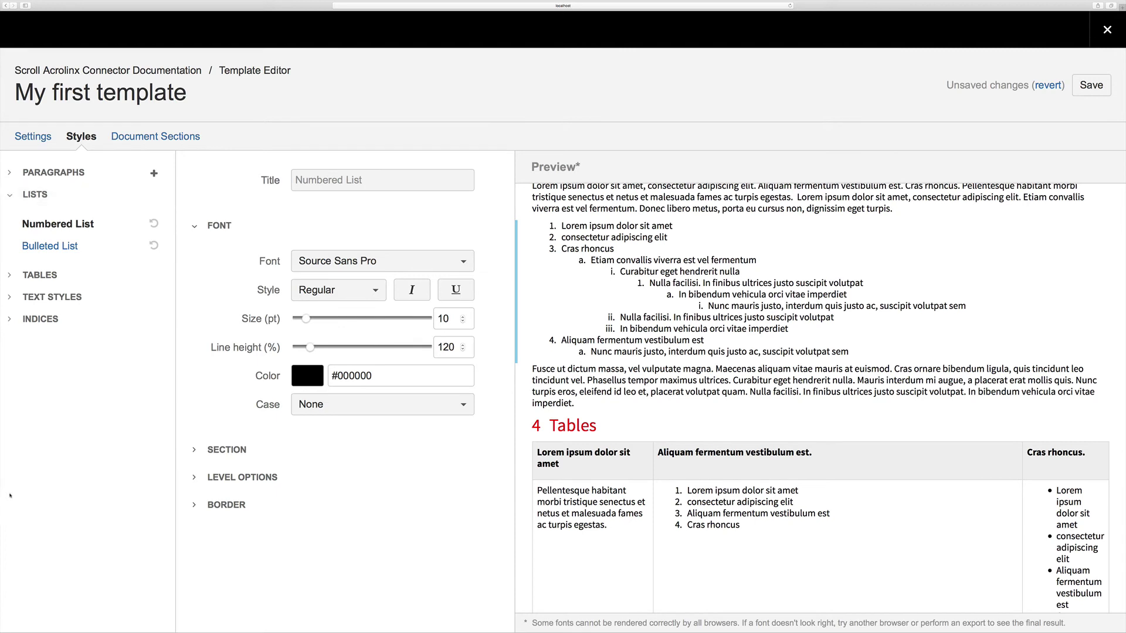
{"action": "left_click", "coordinate": [10, 276]}
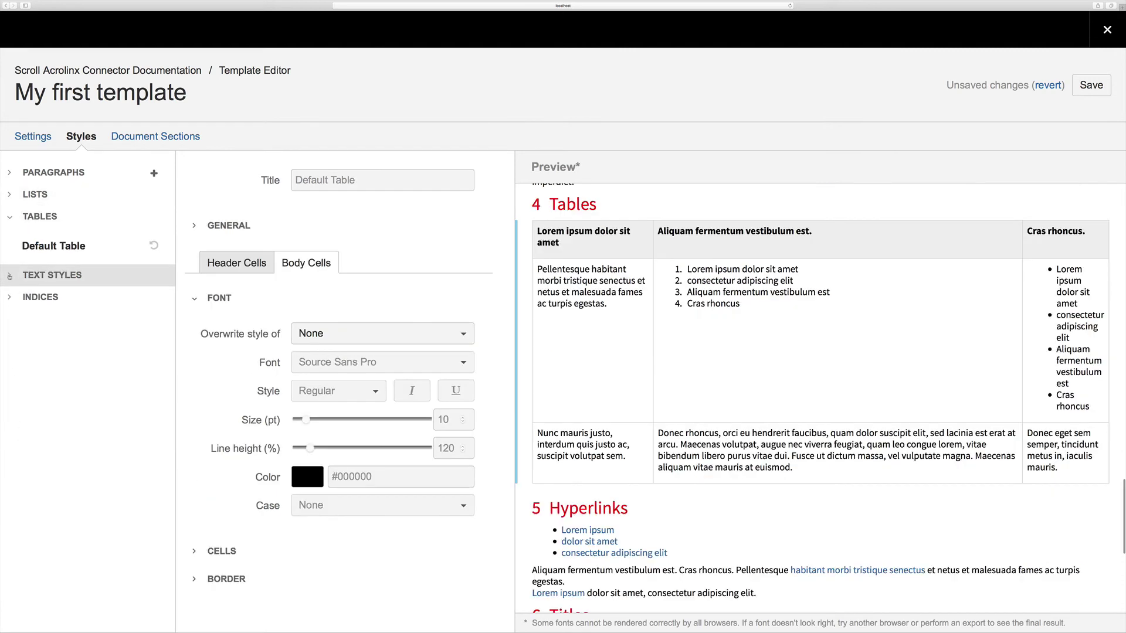
{"action": "left_click", "coordinate": [139, 137]}
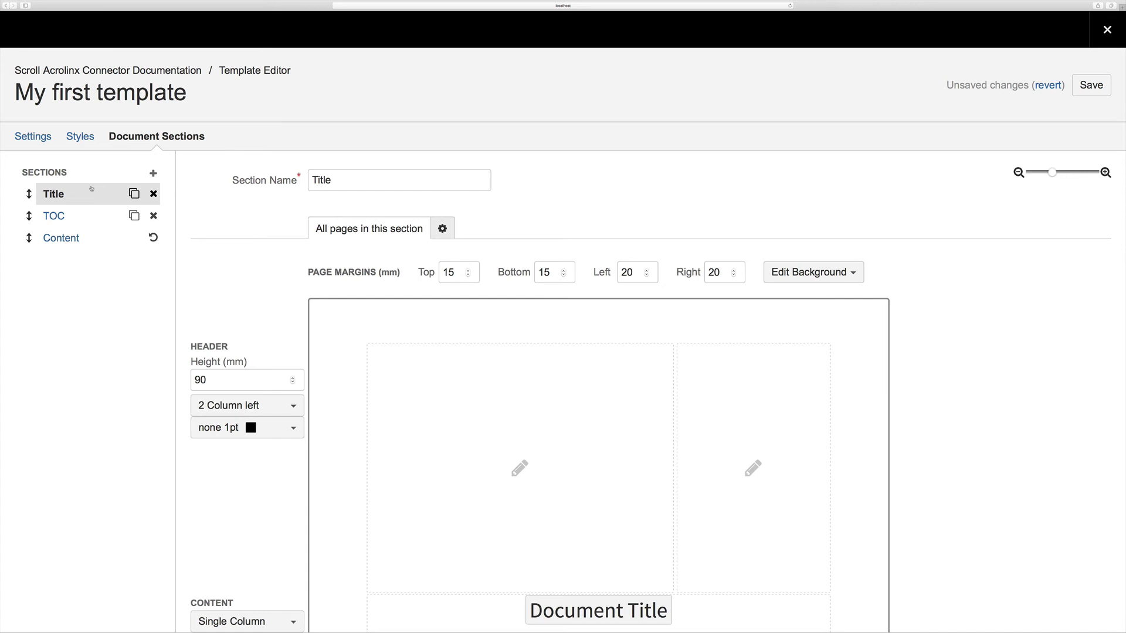
Step: Review the TOC and Content sections, then return to the Title section layout
{"action": "left_click", "coordinate": [61, 217]}
{"action": "left_click", "coordinate": [62, 237]}
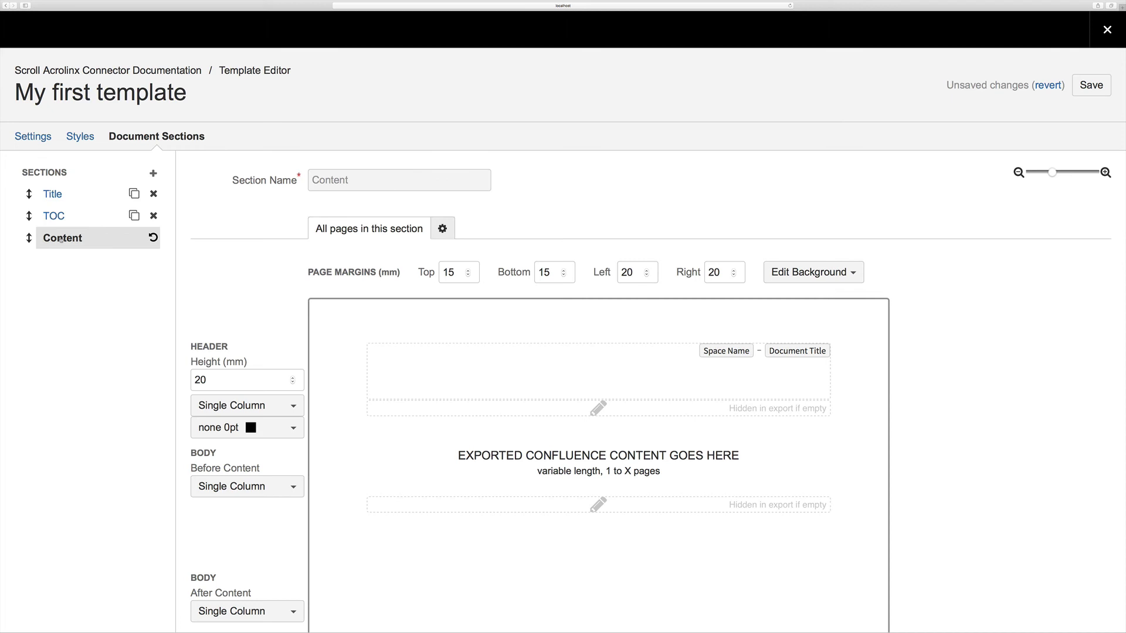
{"action": "left_click", "coordinate": [58, 195]}
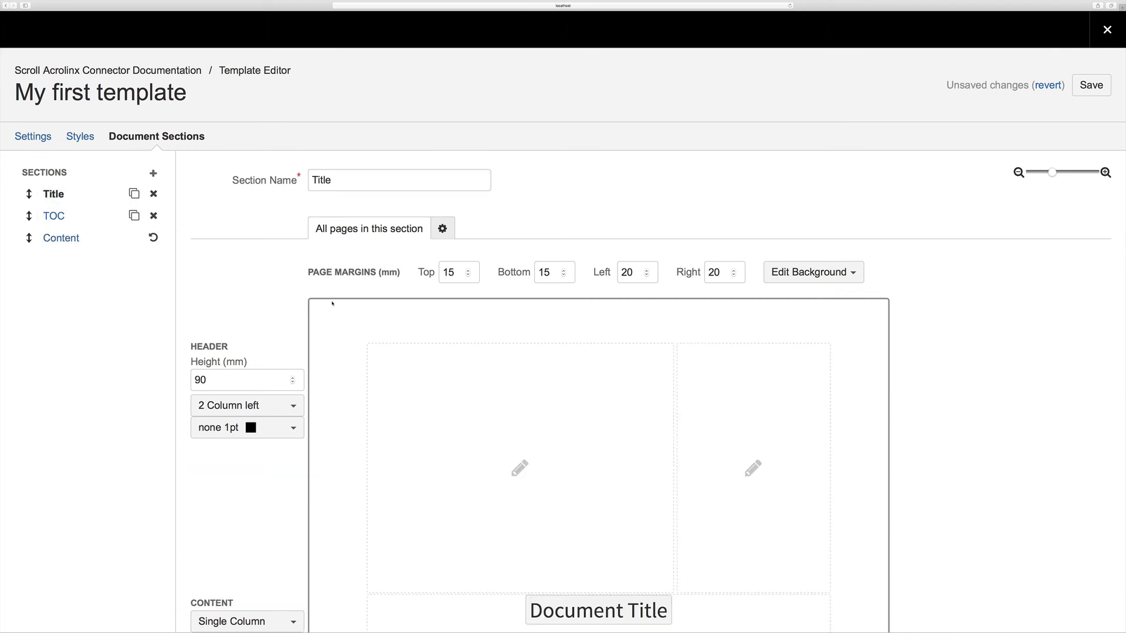
{"action": "scroll", "coordinate": [547, 399], "scroll_direction": "down", "scroll_amount": 7}
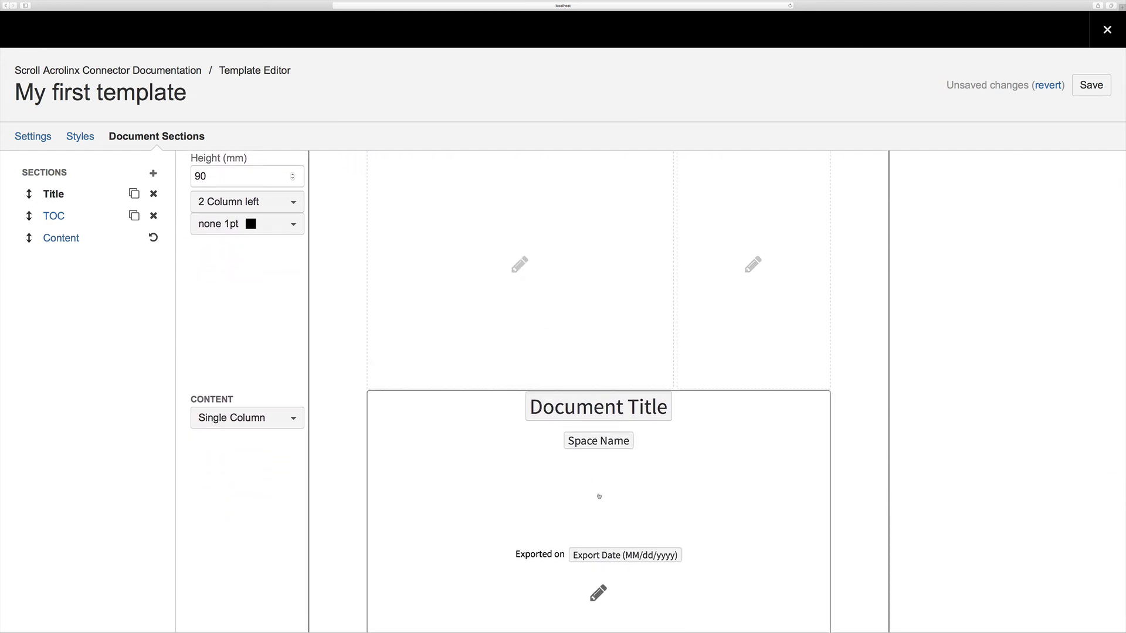
Step: Add a 'by' line with the author's name under Space Name and save the template
{"action": "left_click", "coordinate": [598, 496]}
{"action": "key", "text": "Return"}
{"action": "type", "text": "by Thomas Rough"}
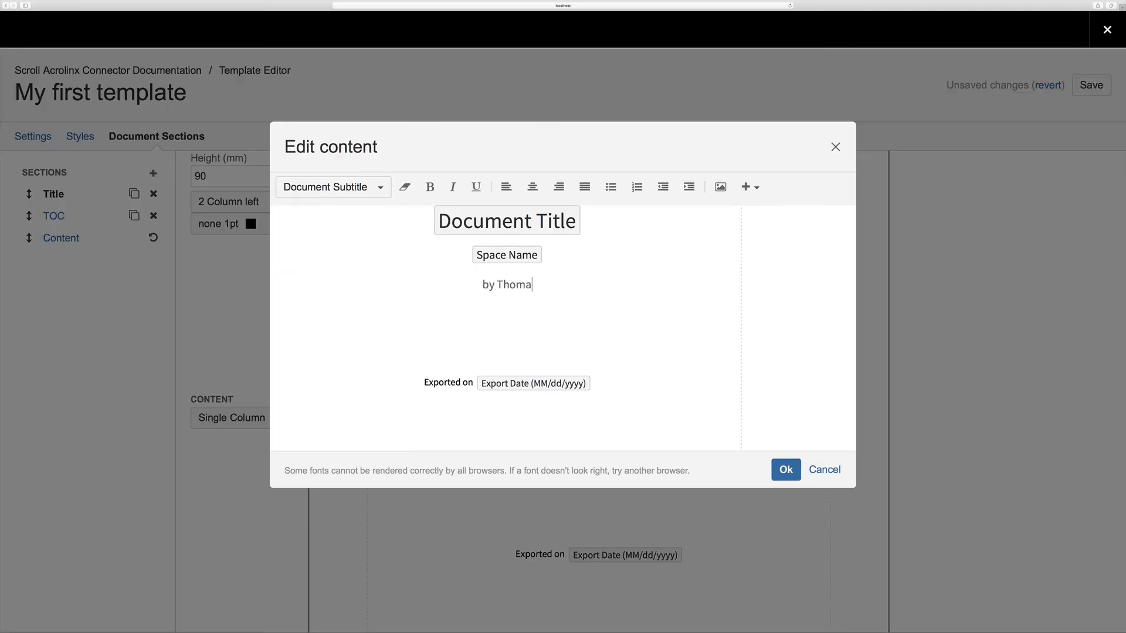
{"action": "left_click", "coordinate": [786, 469]}
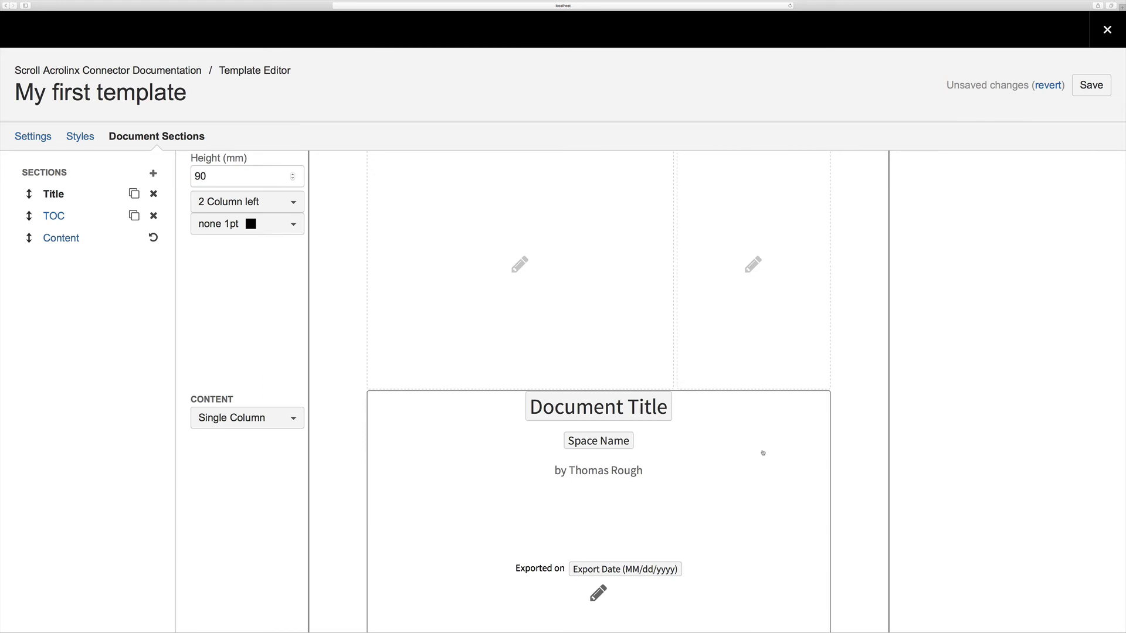
{"action": "left_click", "coordinate": [1088, 95]}
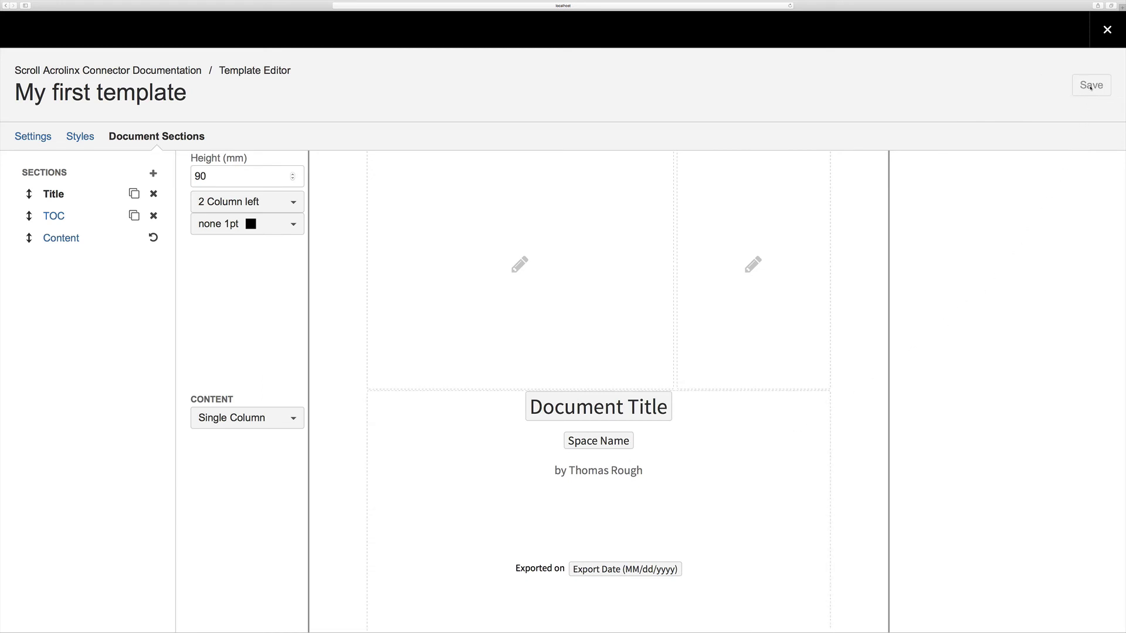
Step: Close the template editor and return to the Documentation page via recent pages
{"action": "left_click", "coordinate": [1106, 31]}
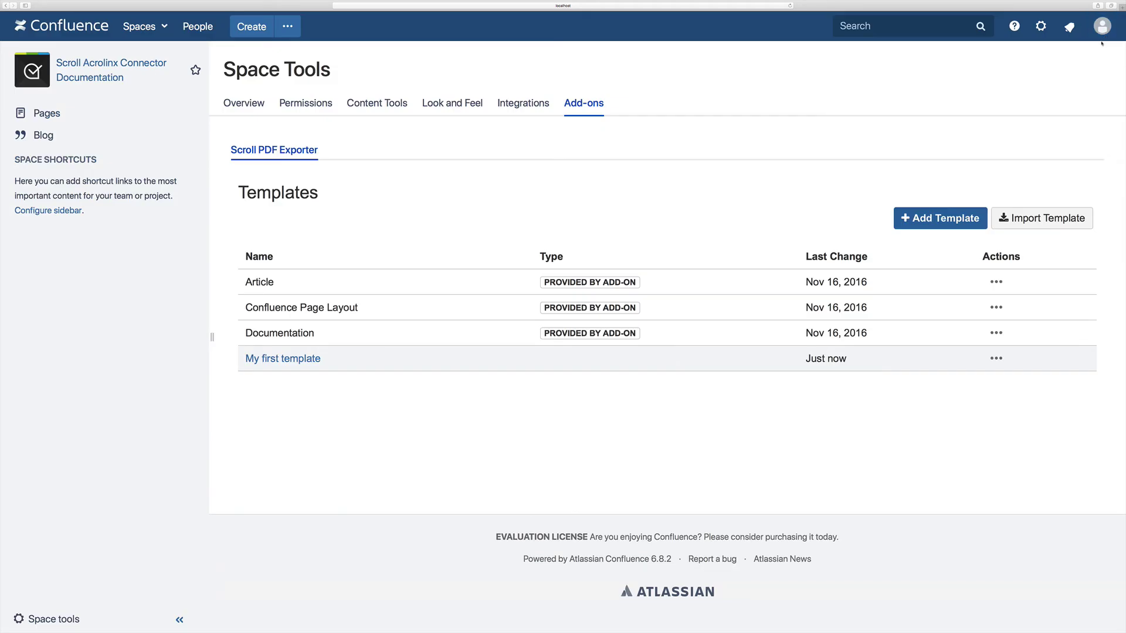
{"action": "left_click", "coordinate": [897, 26]}
{"action": "left_click", "coordinate": [893, 52]}
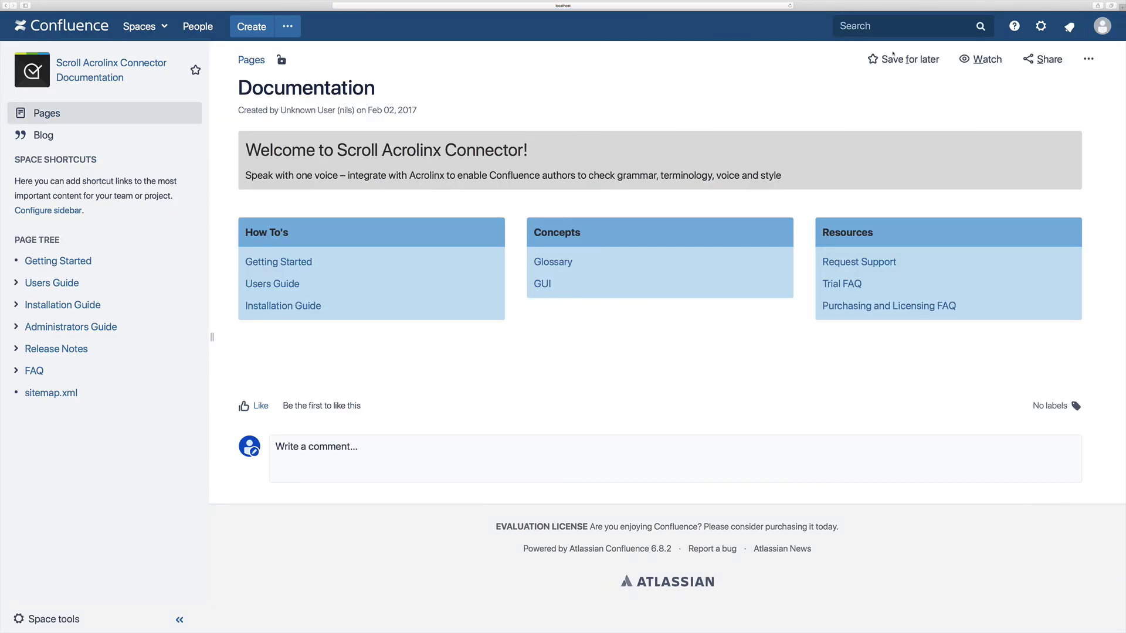
Step: Export the page and its children to PDF using My first template
{"action": "left_click", "coordinate": [1088, 59]}
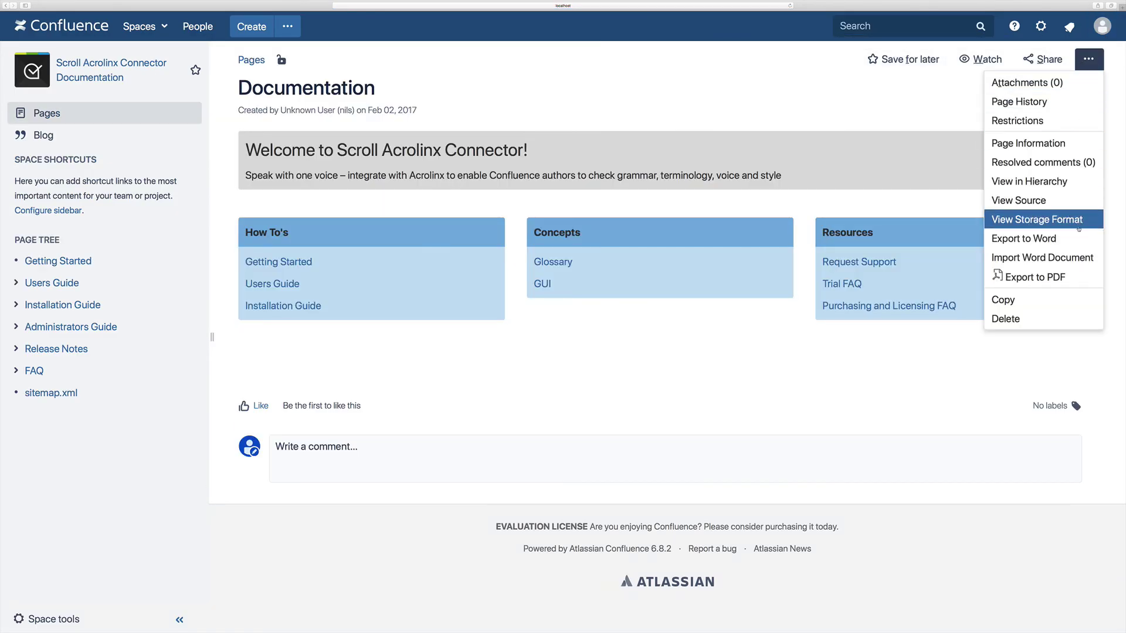
{"action": "left_click", "coordinate": [1080, 277]}
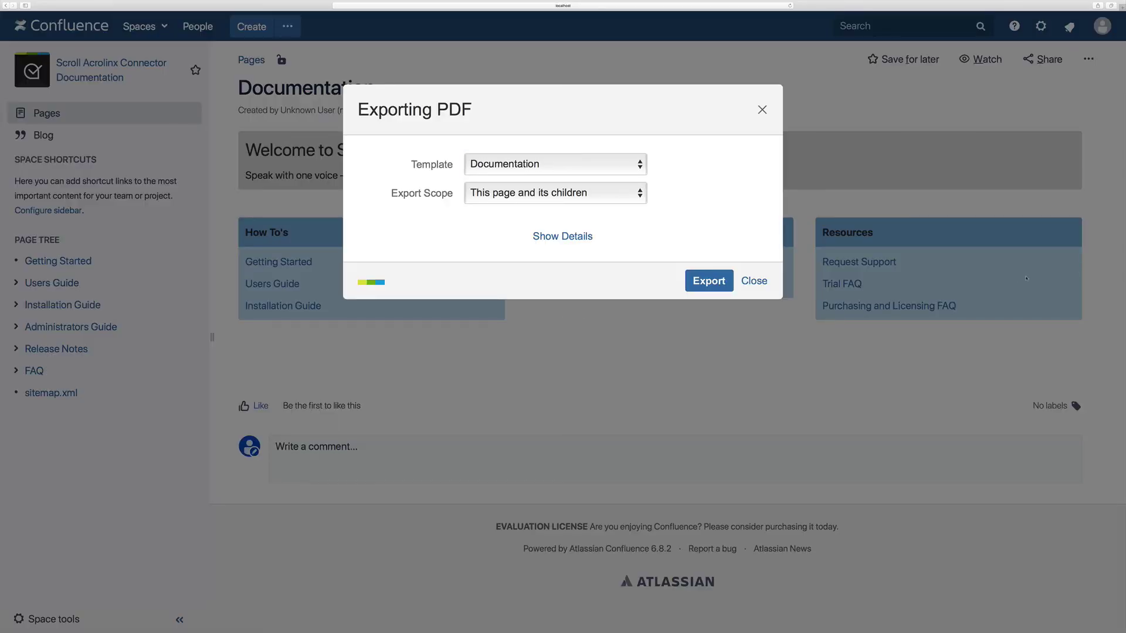
{"action": "left_click", "coordinate": [633, 168]}
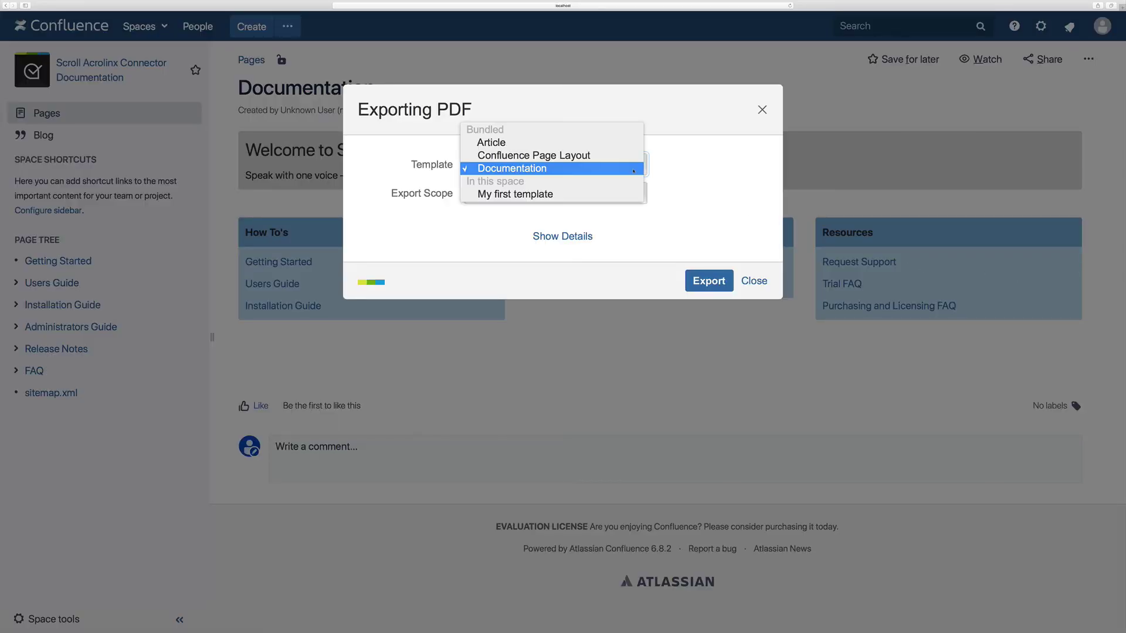
{"action": "left_click", "coordinate": [622, 194]}
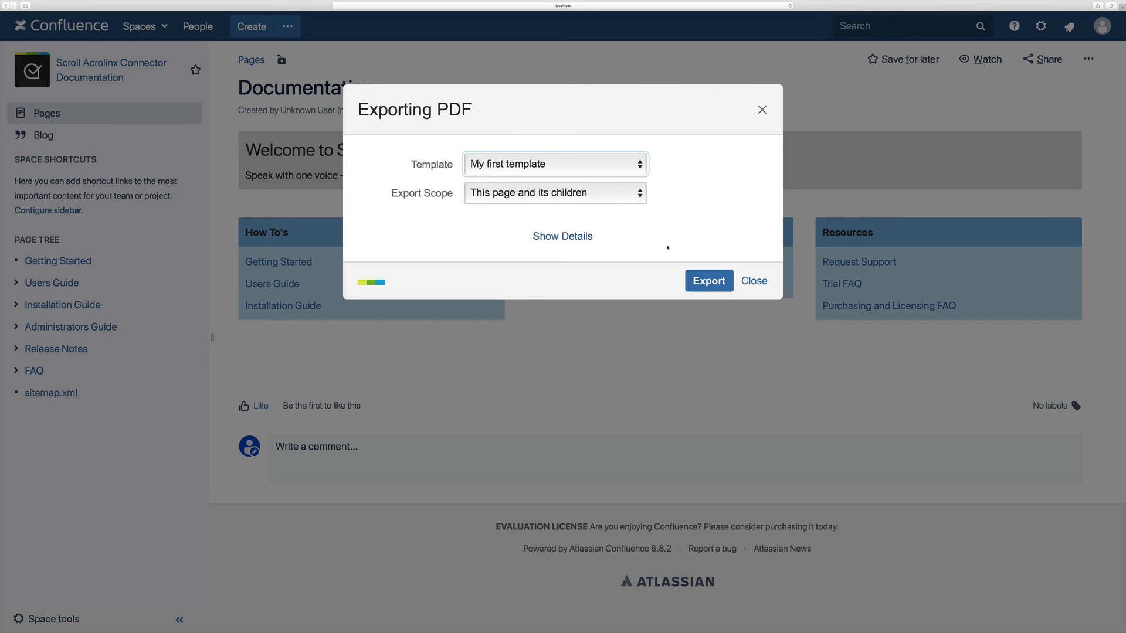
{"action": "left_click", "coordinate": [708, 282]}
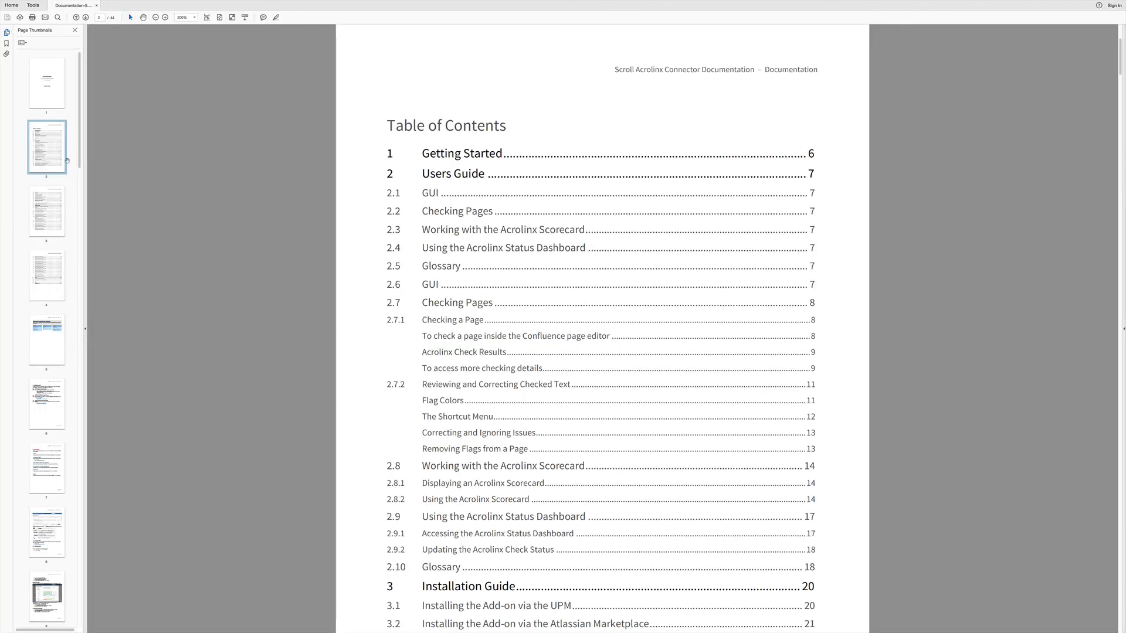
Step: Jump from the table of contents to the Getting Started chapter to check its red heading
{"action": "left_click", "coordinate": [435, 157]}
{"action": "scroll", "coordinate": [595, 234], "scroll_direction": "up", "scroll_amount": 5}
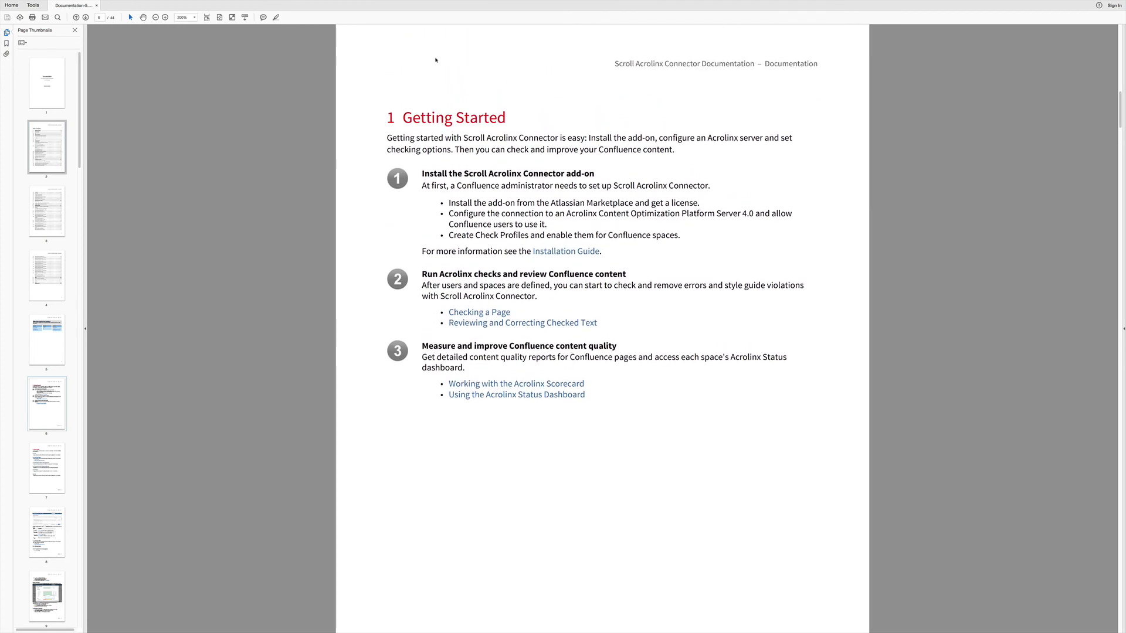